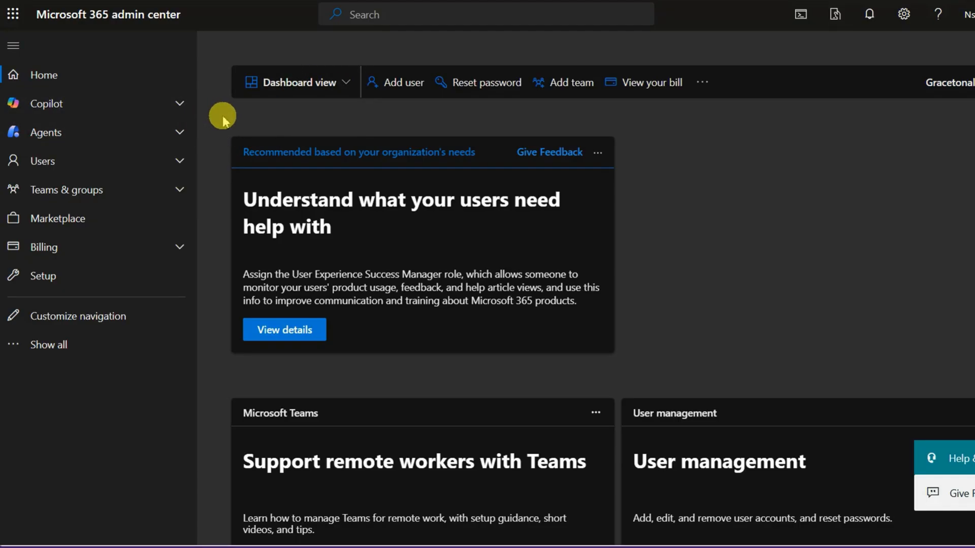
# Open the Identity admin center from the full list of admin centers and sign in with the organization's admin account.
pyautogui.click(51, 351)
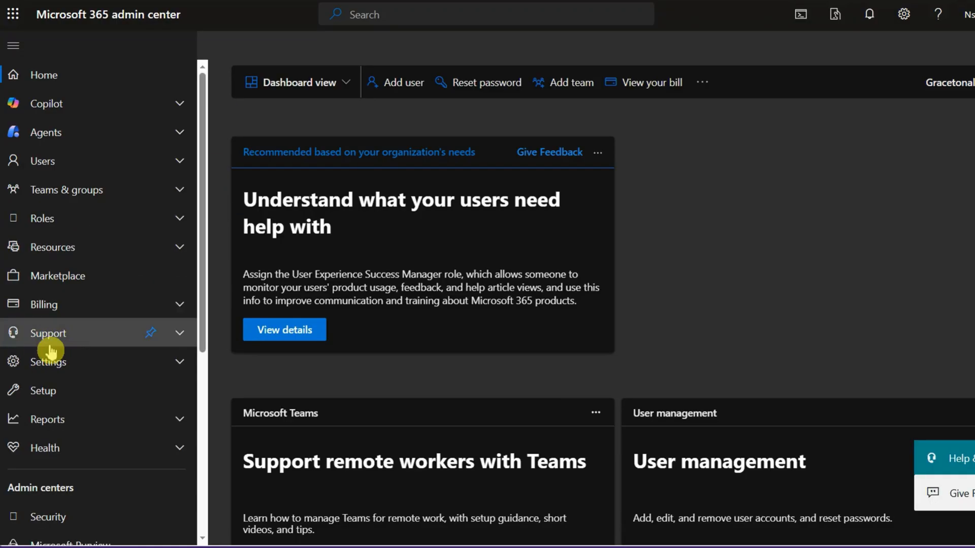
pyautogui.scroll(-5, 44, 406)
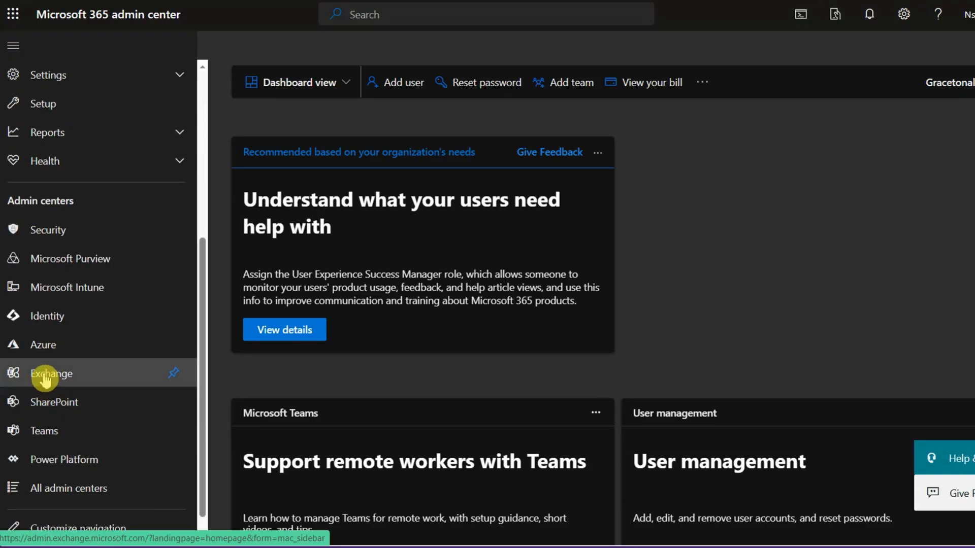
pyautogui.click(45, 318)
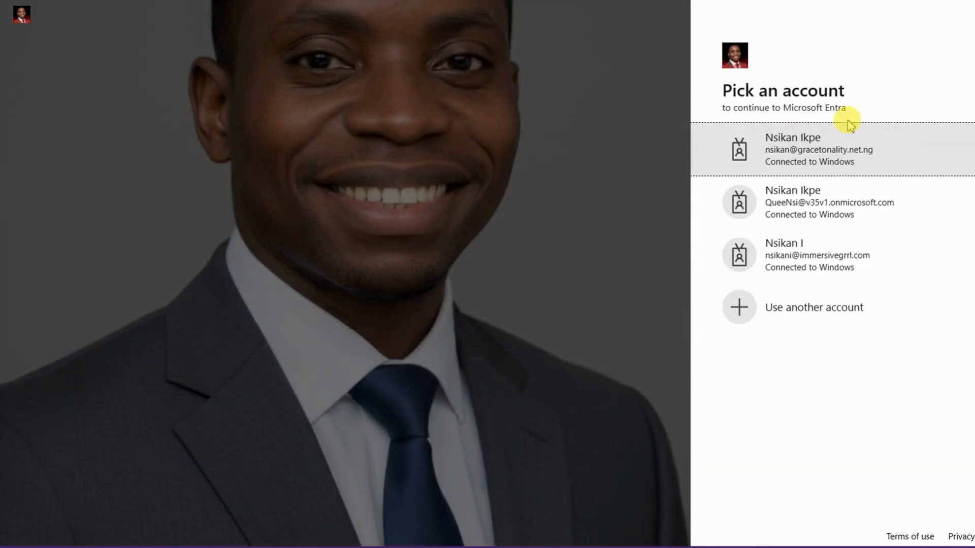
pyautogui.click(855, 149)
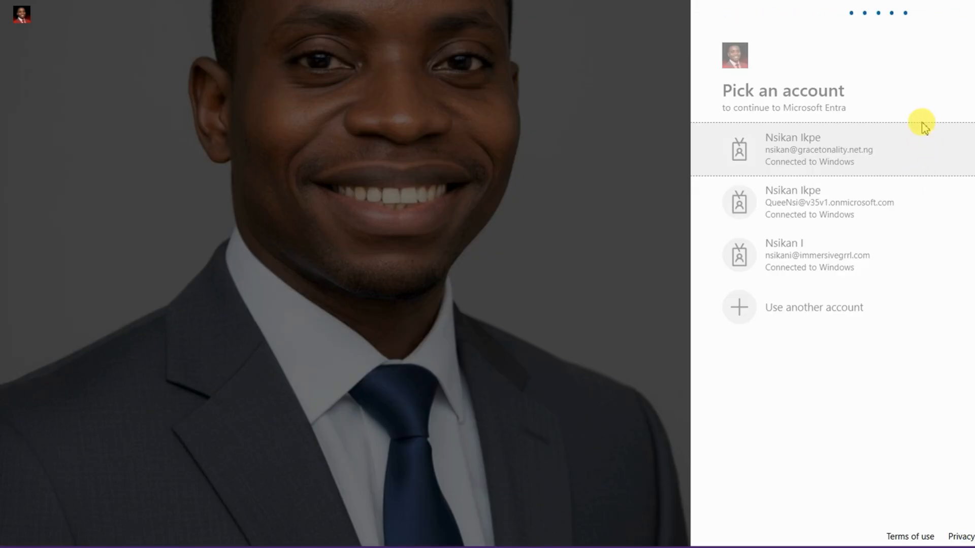
pyautogui.click(936, 174)
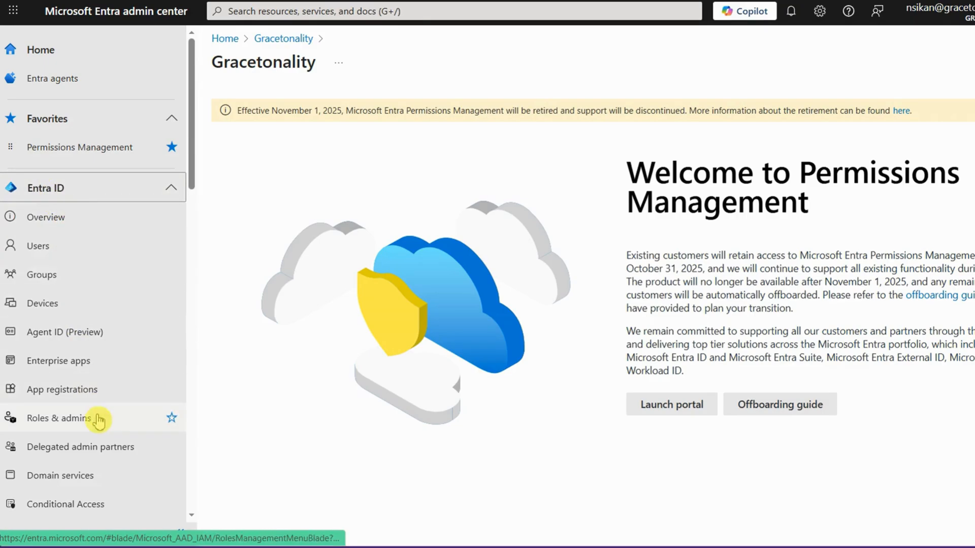
# Start a new Conditional Access policy in Entra ID and name it MFA for External Admin Access.
pyautogui.scroll(-4, 78, 430)
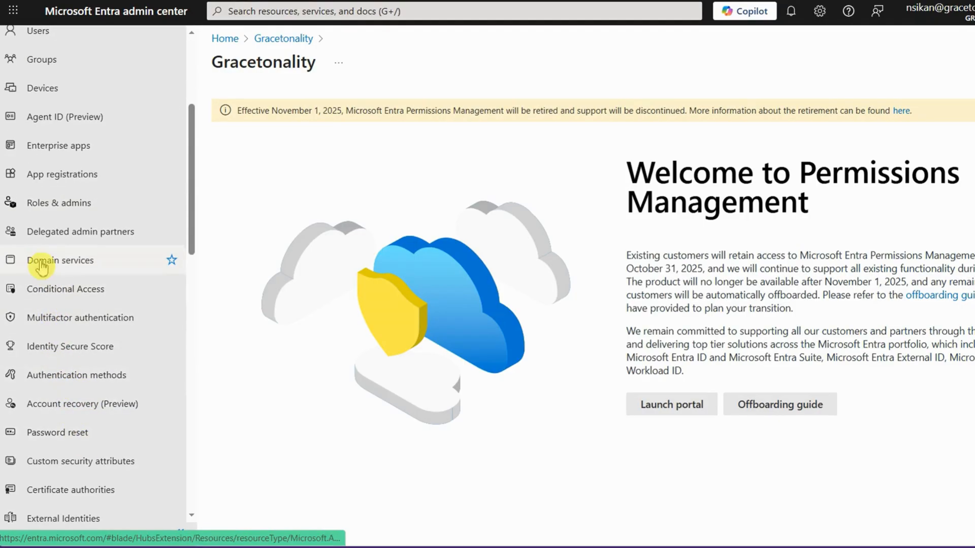
pyautogui.click(70, 298)
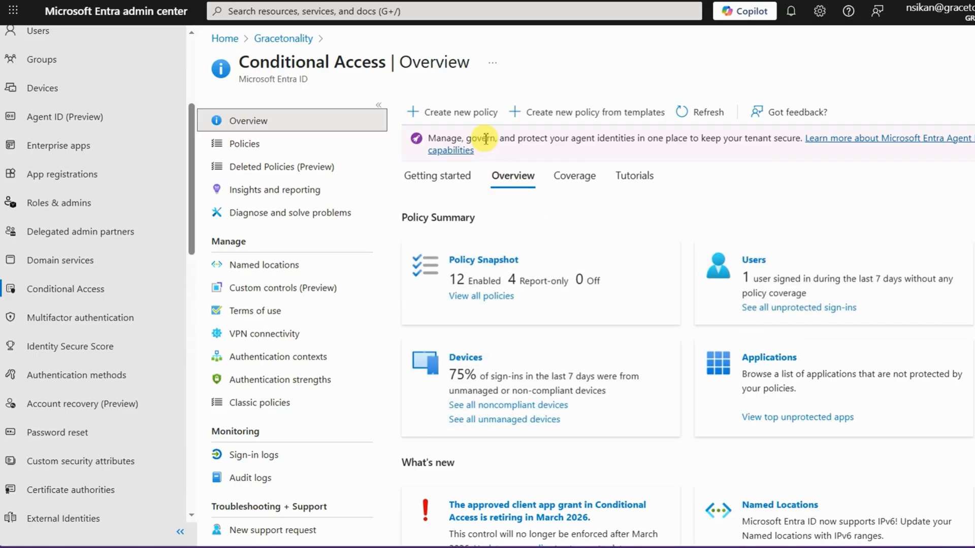
pyautogui.click(477, 123)
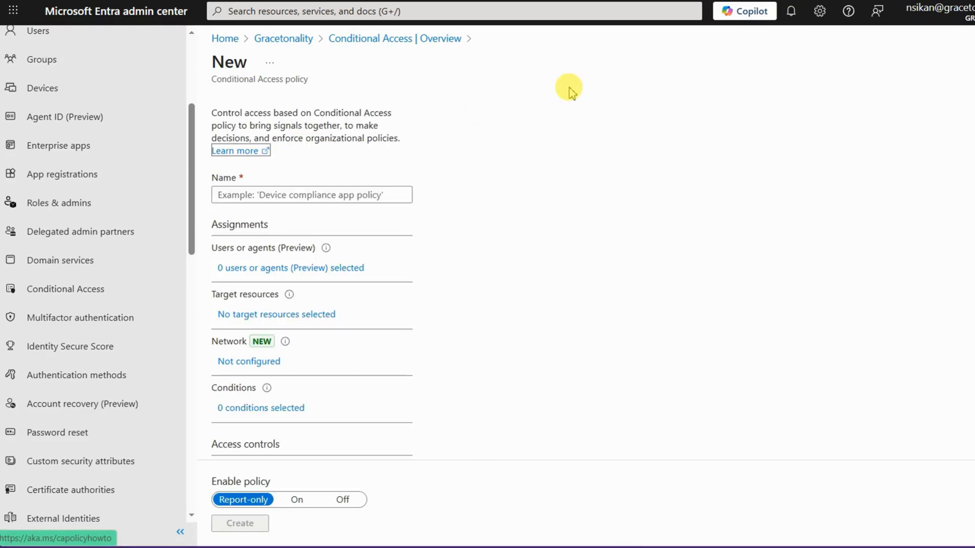
pyautogui.click(371, 195)
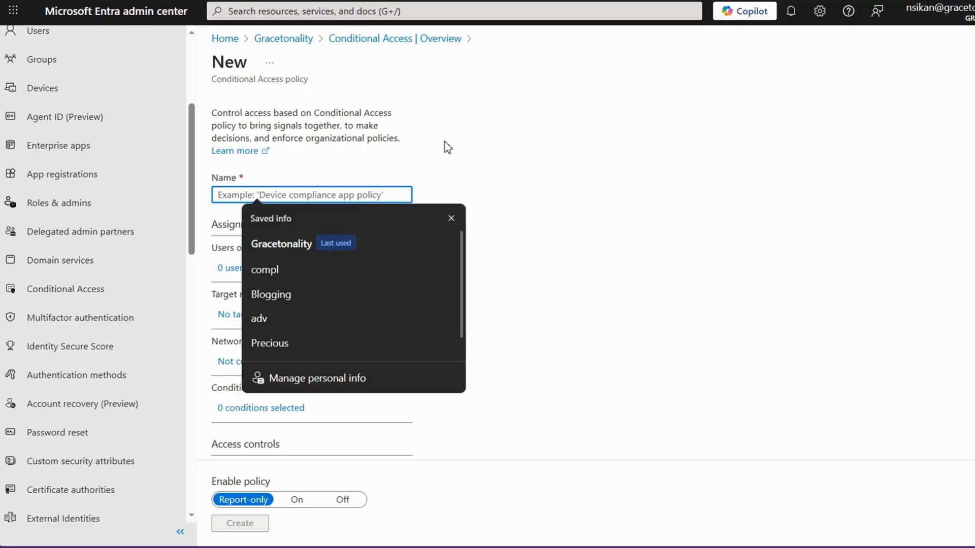
pyautogui.write('MFA for External Admin Access')
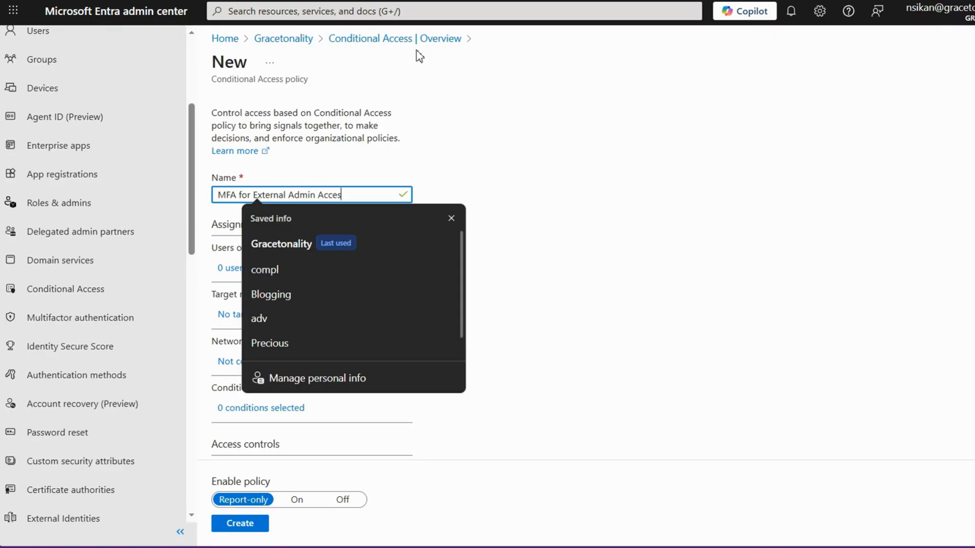
pyautogui.click(451, 218)
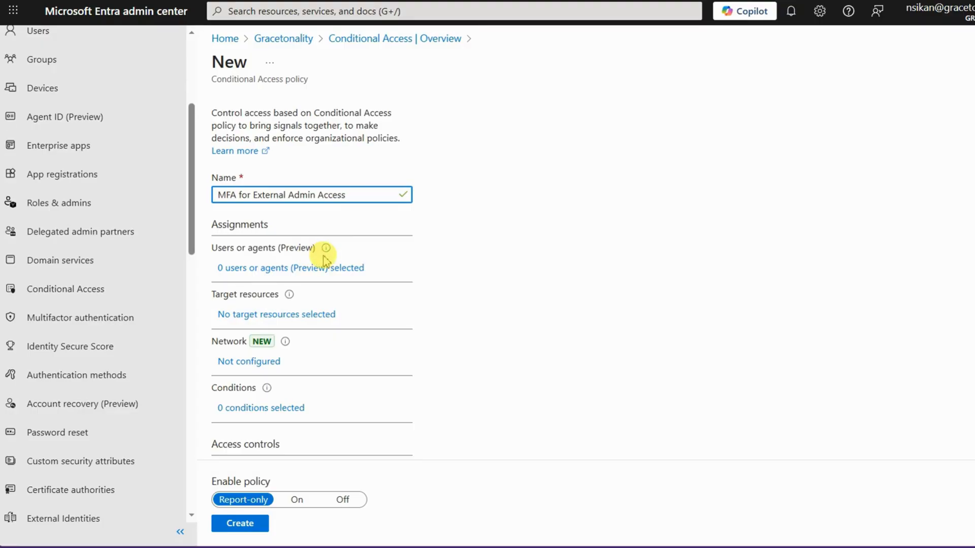
# Set the policy's user assignment to include selected users and groups by directory roles.
pyautogui.click(244, 269)
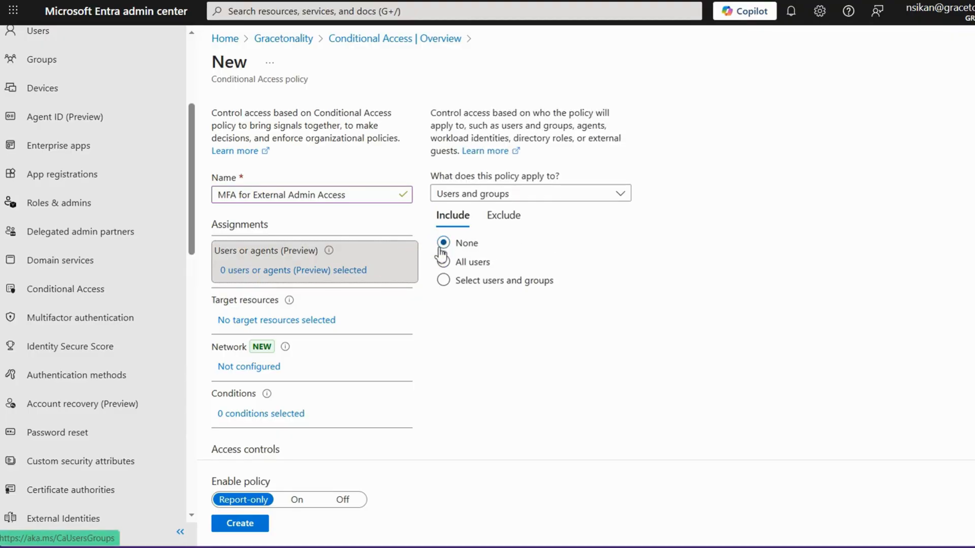
pyautogui.click(473, 267)
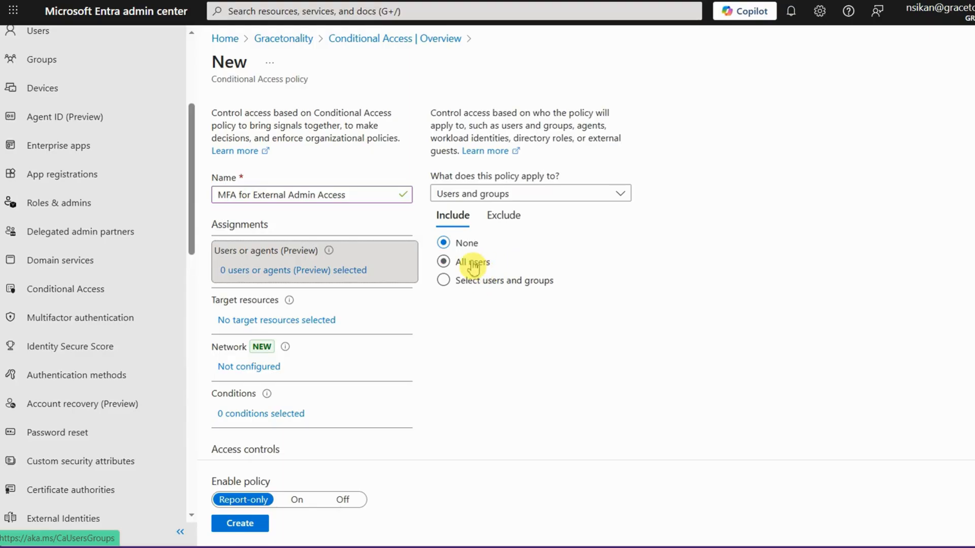
pyautogui.click(479, 280)
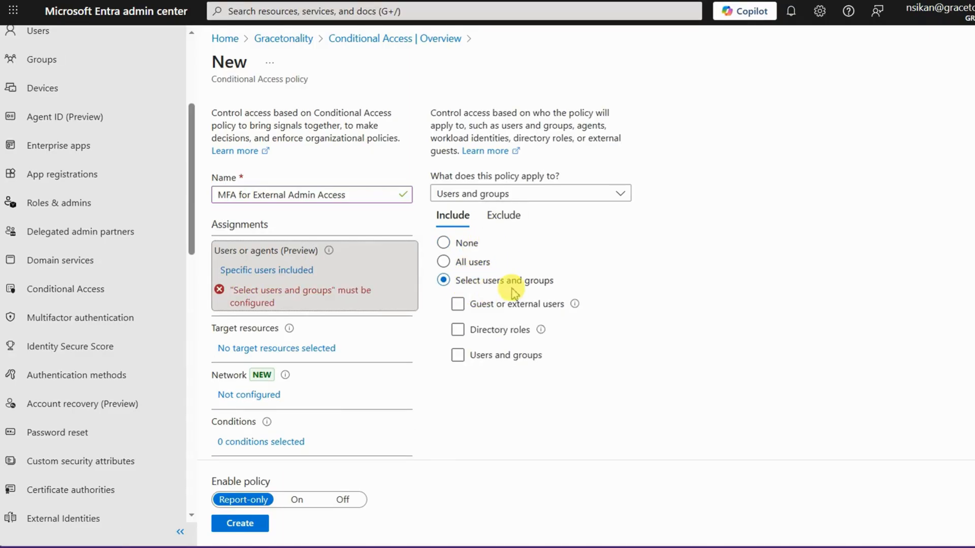
pyautogui.click(512, 305)
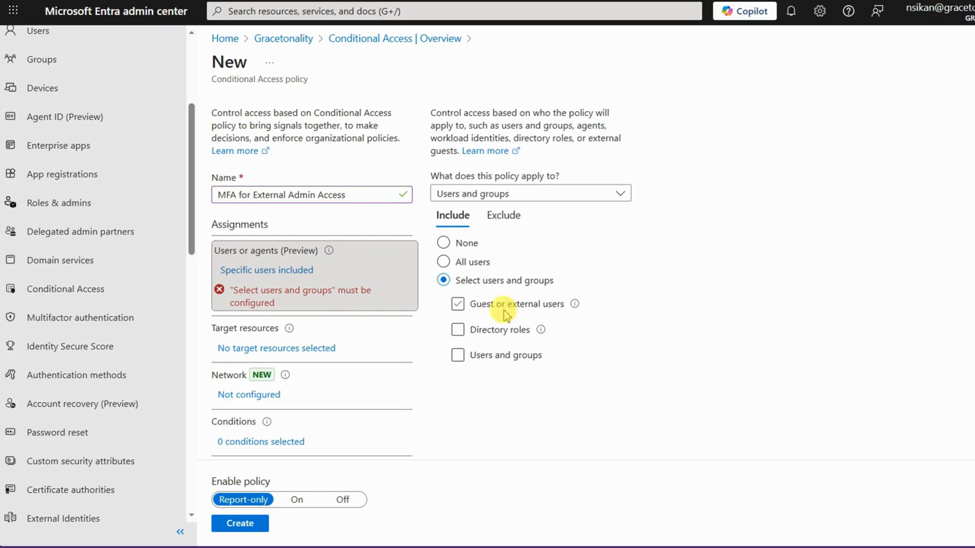
pyautogui.click(459, 330)
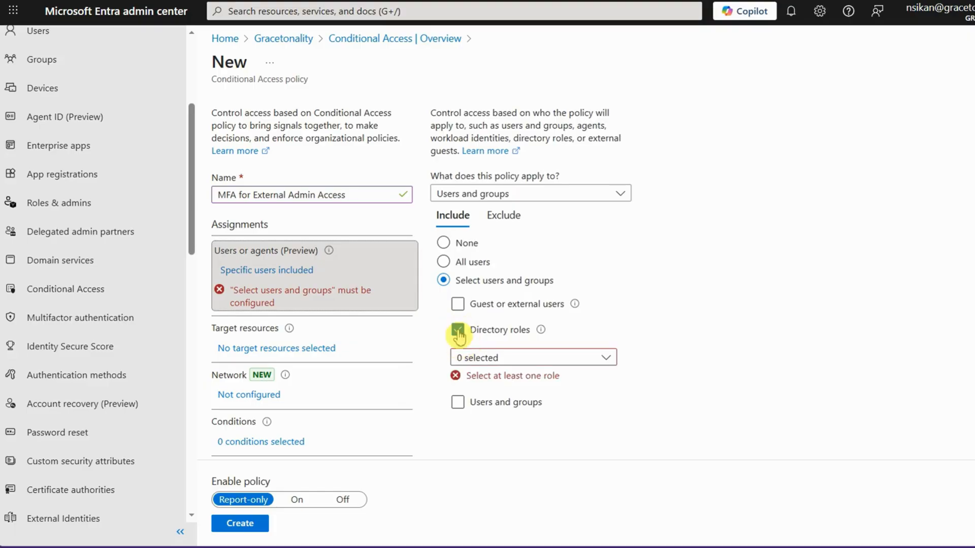
# Include the Global Administrator and SharePoint Administrator directory roles in the policy.
pyautogui.click(486, 358)
pyautogui.click(503, 273)
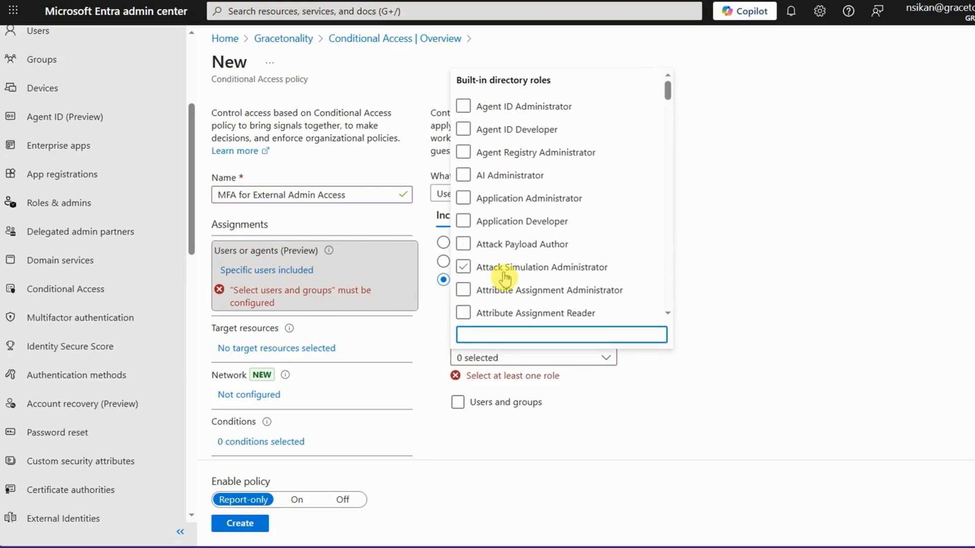
pyautogui.write('glo')
pyautogui.click(500, 243)
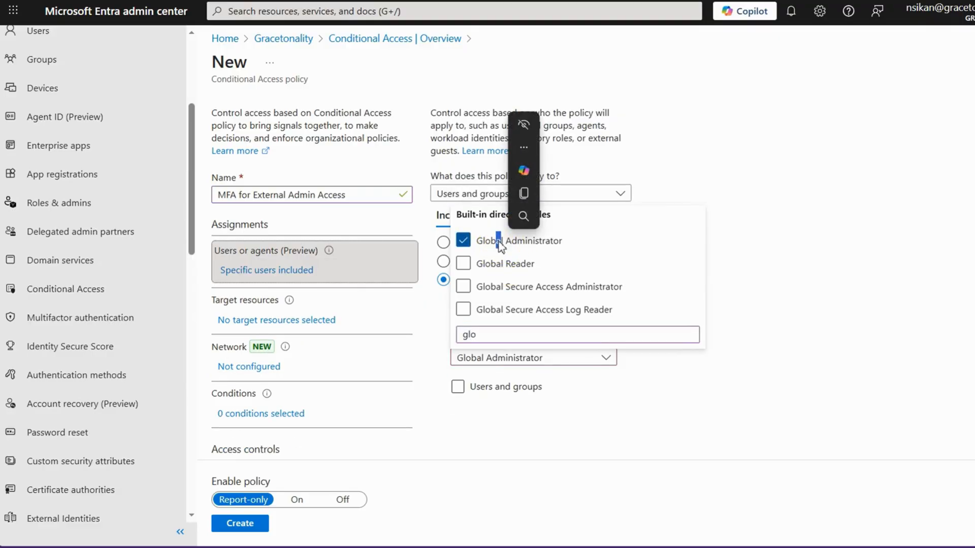
pyautogui.moveTo(479, 334); pyautogui.dragTo(461, 333)
pyautogui.write('s')
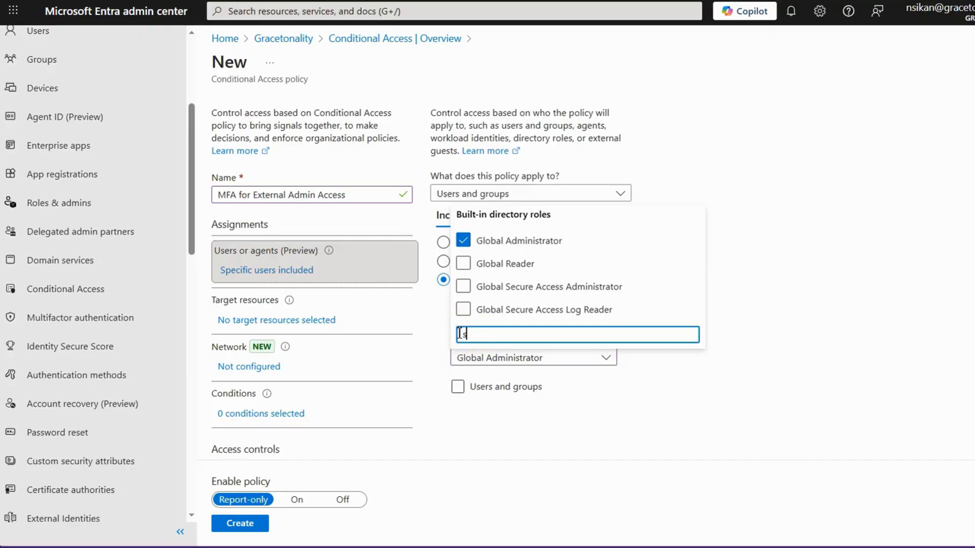
pyautogui.write('ha')
pyautogui.click(507, 244)
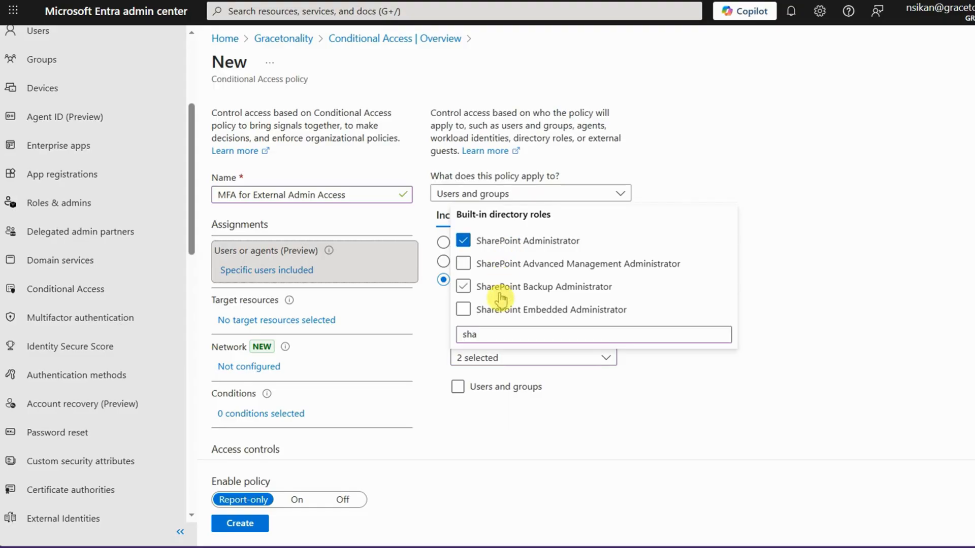
# Add the Exchange Administrator and Teams Administrator roles to the included directory roles.
pyautogui.moveTo(492, 333); pyautogui.dragTo(456, 333)
pyautogui.write('exc')
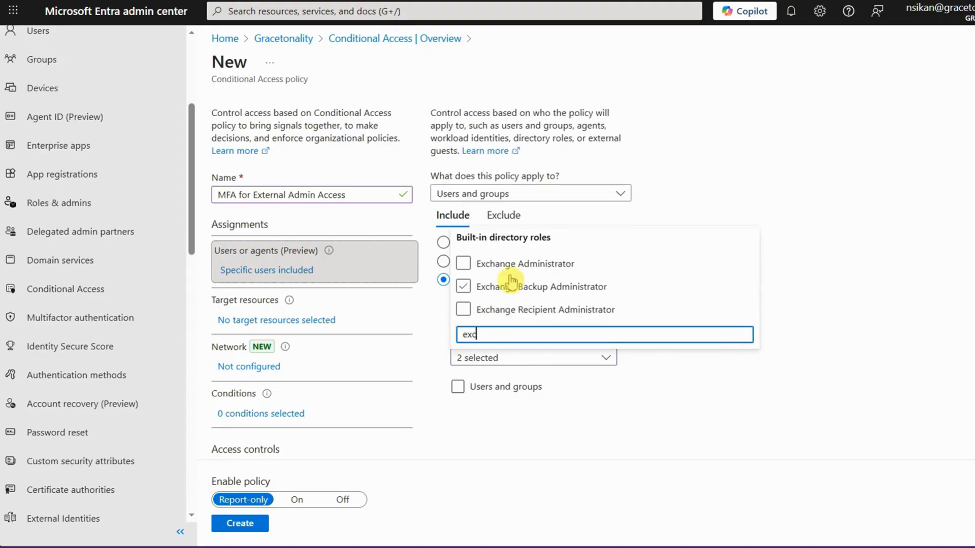
pyautogui.click(515, 264)
pyautogui.moveTo(482, 334); pyautogui.dragTo(435, 333)
pyautogui.write('tea')
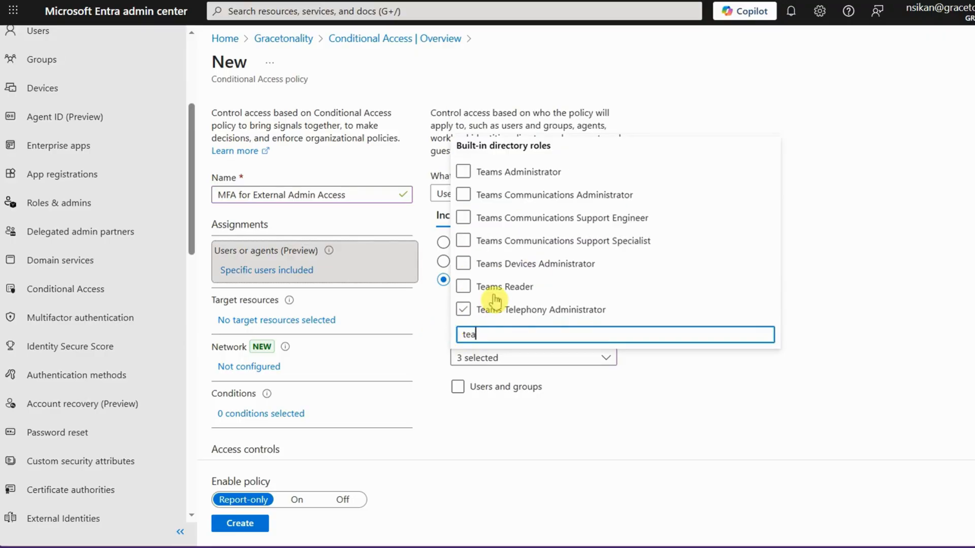
pyautogui.click(505, 171)
pyautogui.click(435, 335)
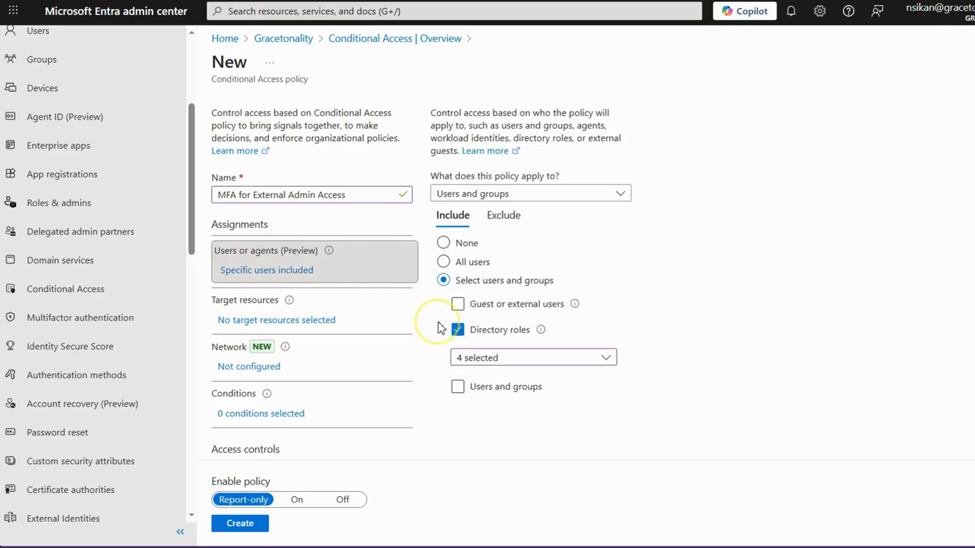
# Exclude two individual user accounts from the policy through the users and groups exemption.
pyautogui.click(504, 215)
pyautogui.click(488, 326)
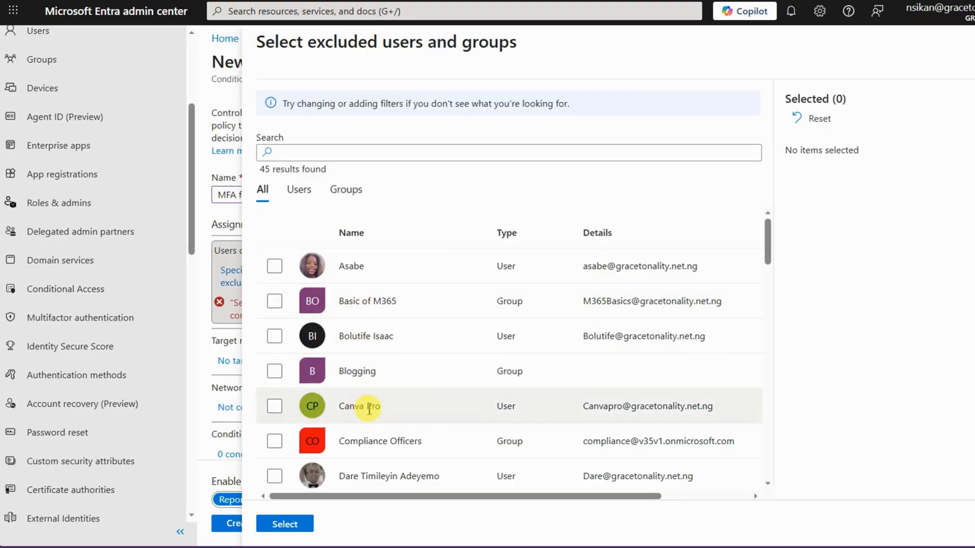
pyautogui.scroll(-5, 370, 404)
pyautogui.scroll(-12, 372, 406)
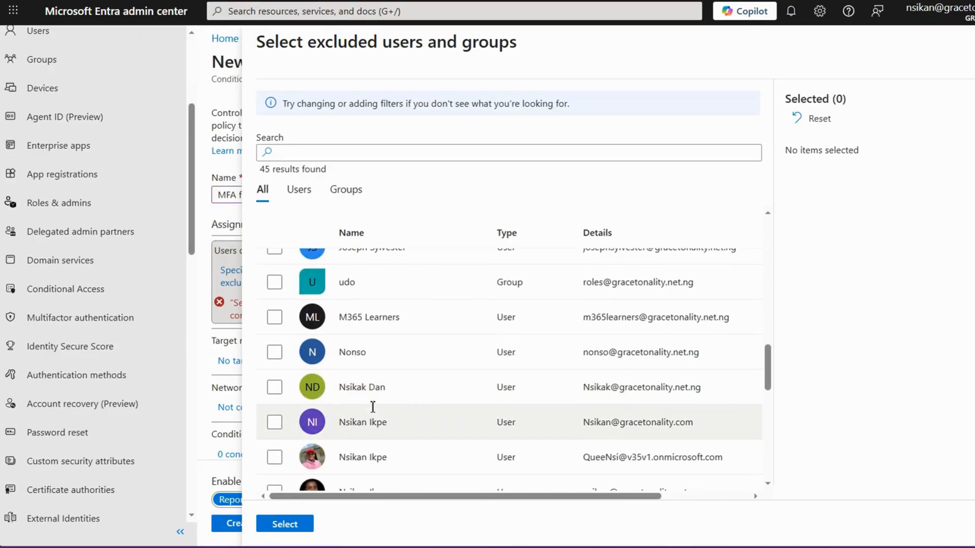
pyautogui.click(274, 350)
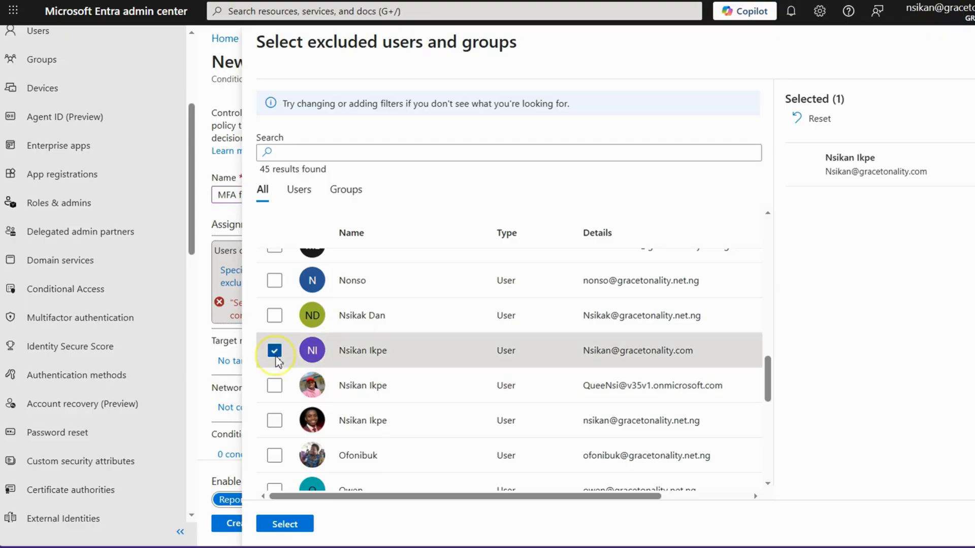
pyautogui.click(274, 315)
pyautogui.click(277, 524)
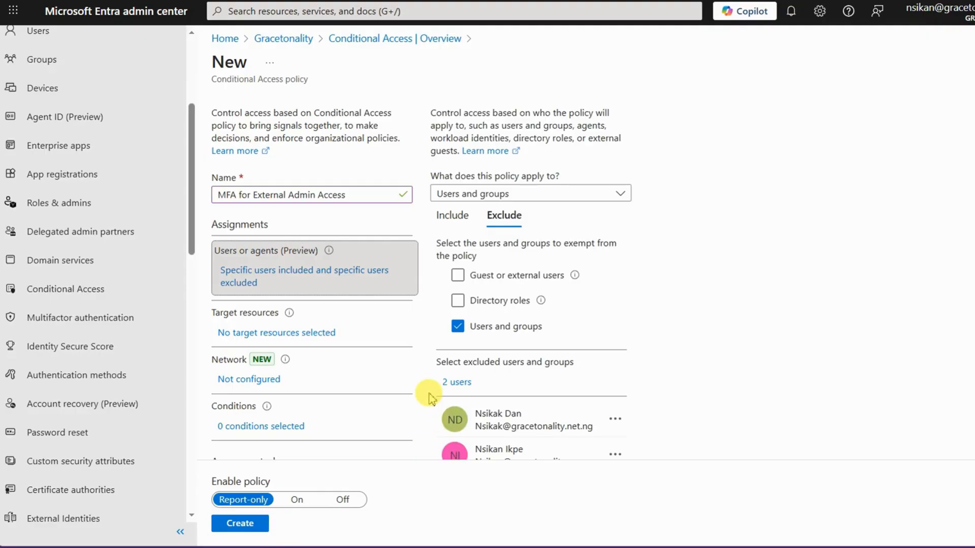
# Enable the policy's Locations condition and set it to include selected networks and locations.
pyautogui.scroll(-2, 358, 376)
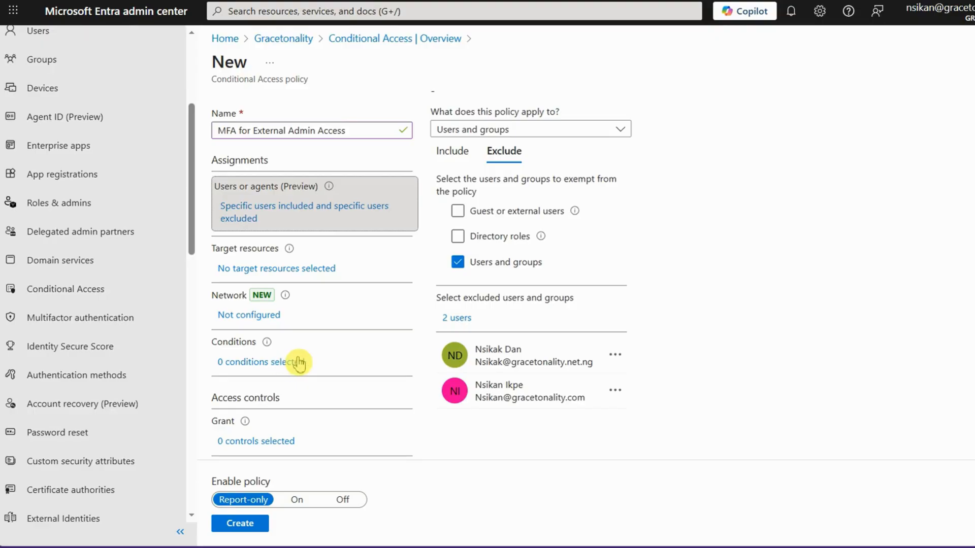
pyautogui.scroll(-2, 296, 363)
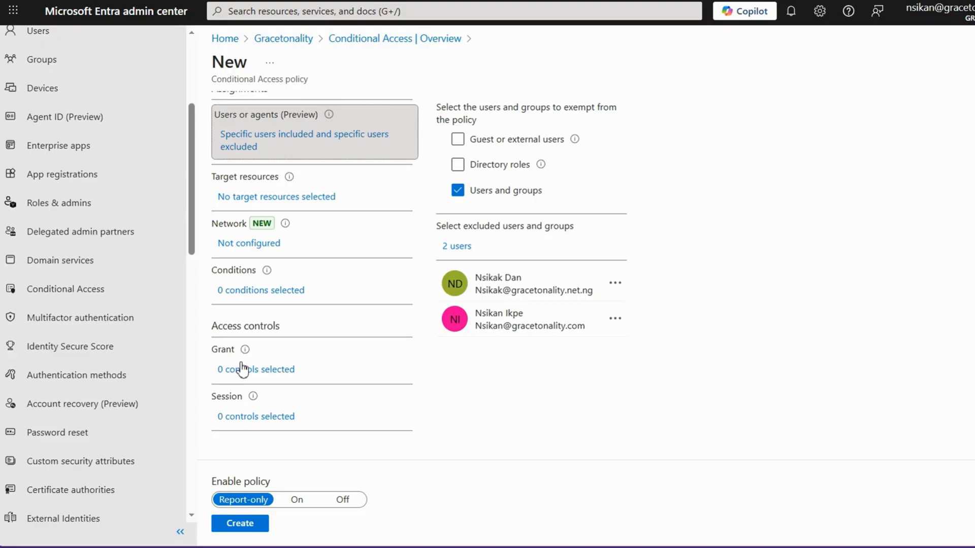
pyautogui.click(242, 290)
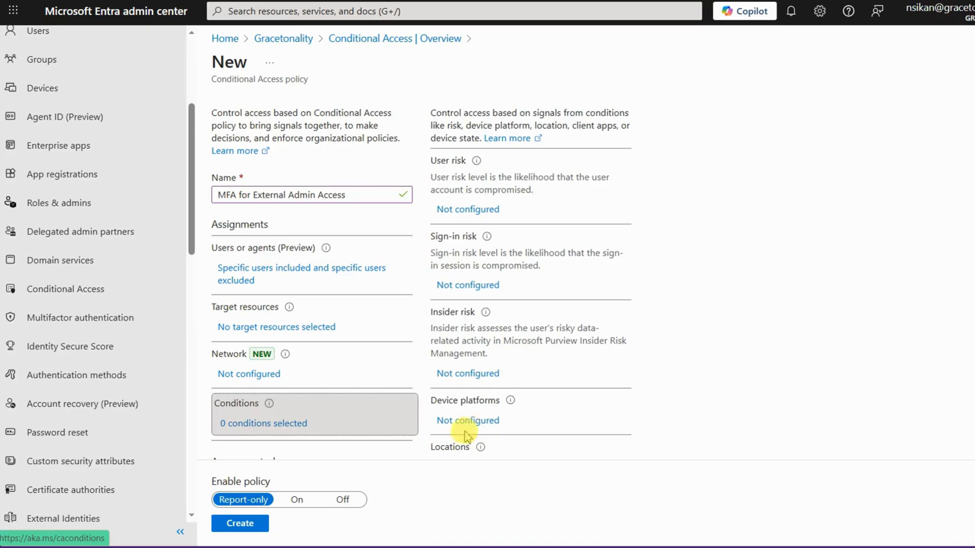
pyautogui.scroll(-3, 475, 421)
pyautogui.click(461, 288)
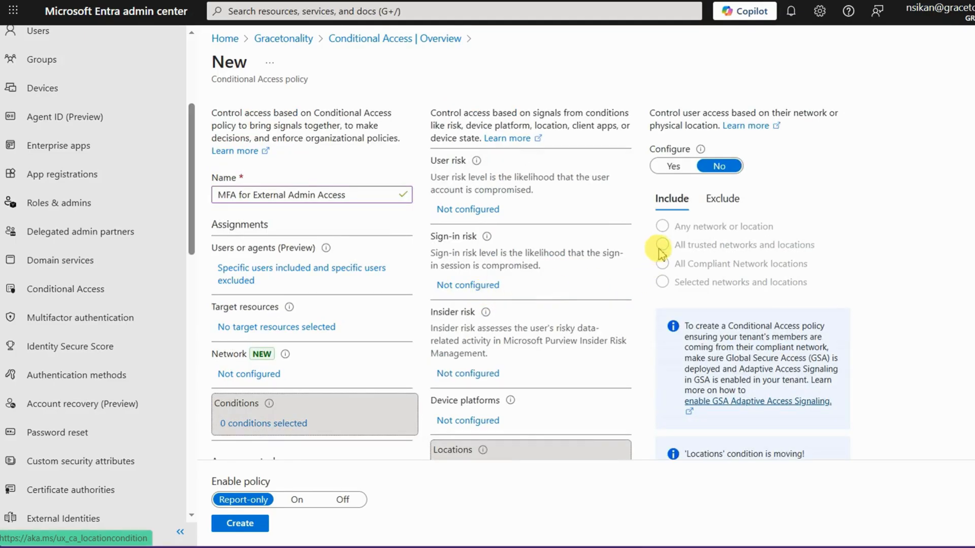
pyautogui.click(669, 174)
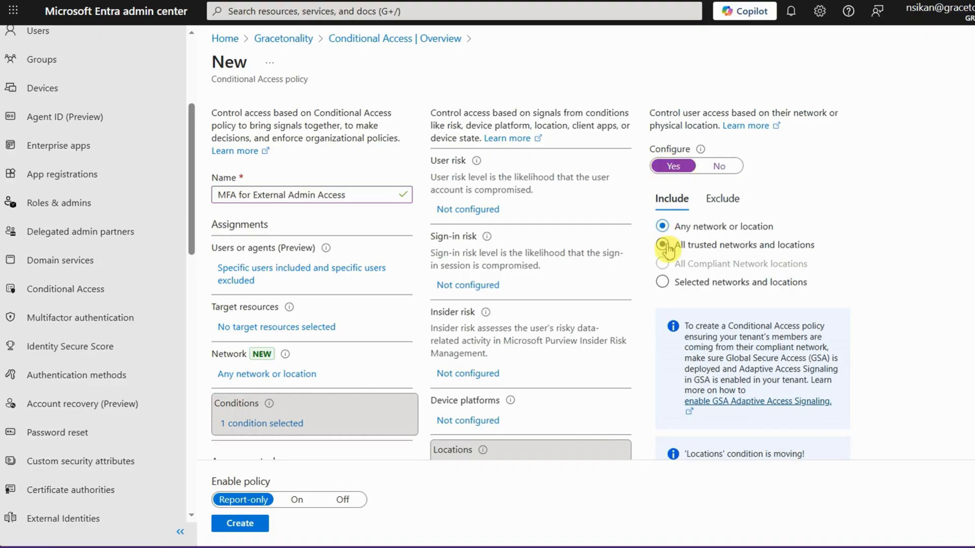
pyautogui.click(661, 282)
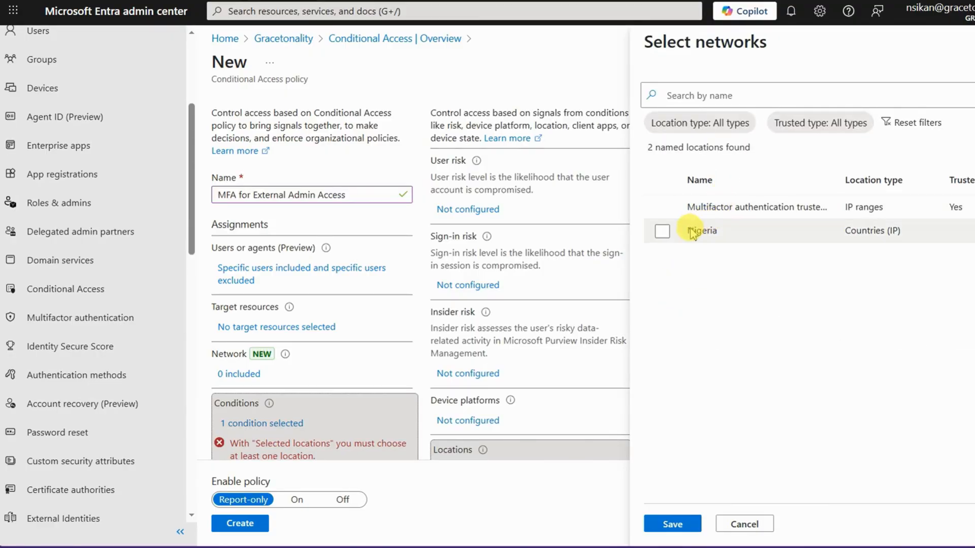
# Include the Nigeria named location in the condition, searching the available networks for unit, UK and NIG before saving the selection.
pyautogui.click(663, 232)
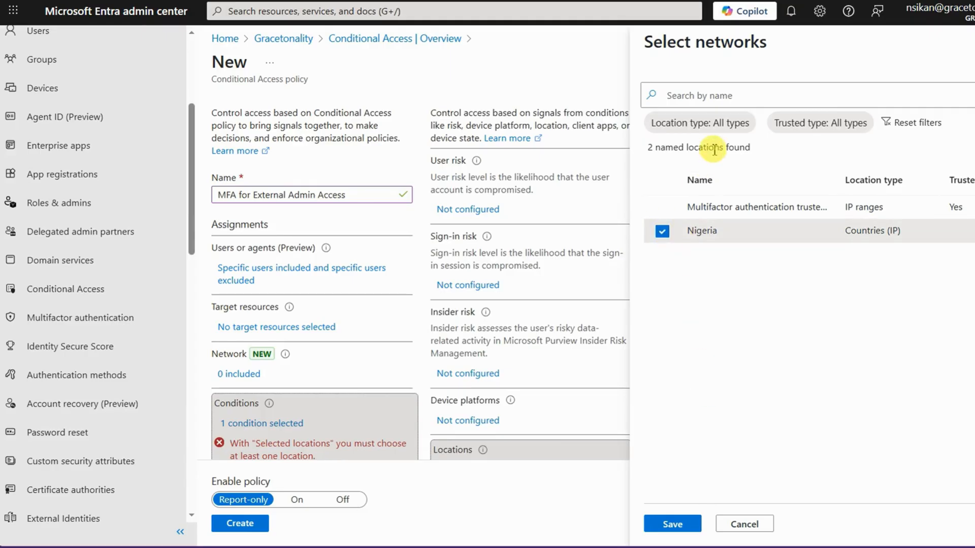
pyautogui.click(700, 96)
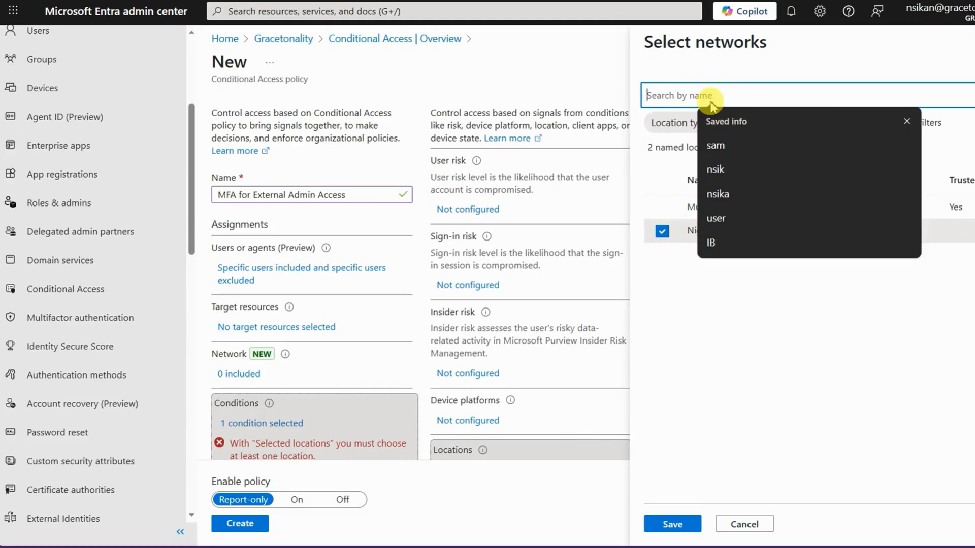
pyautogui.write('unit')
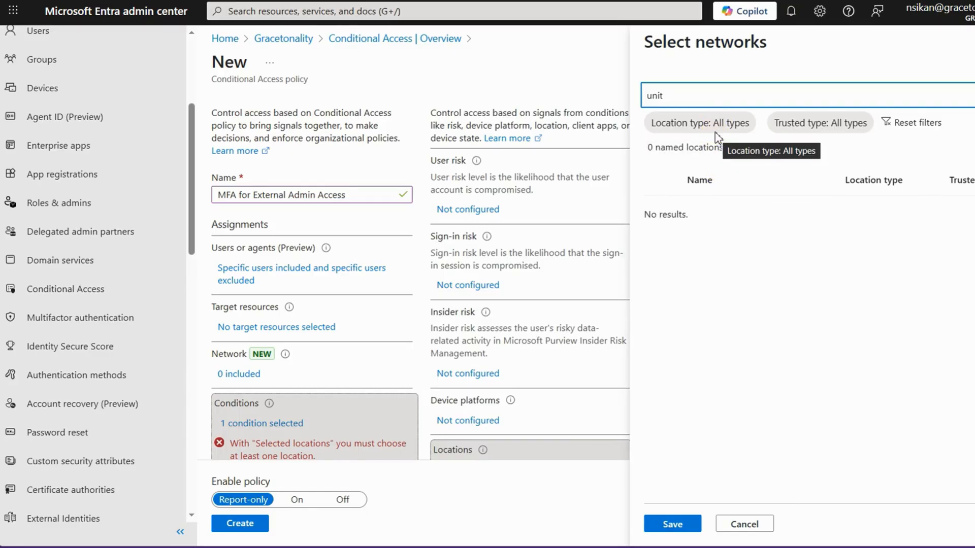
pyautogui.write('==')
pyautogui.press('BackSpace')
pyautogui.press('BackSpace')
pyautogui.press('BackSpace')
pyautogui.press('BackSpace')
pyautogui.press('BackSpace')
pyautogui.press('BackSpace')
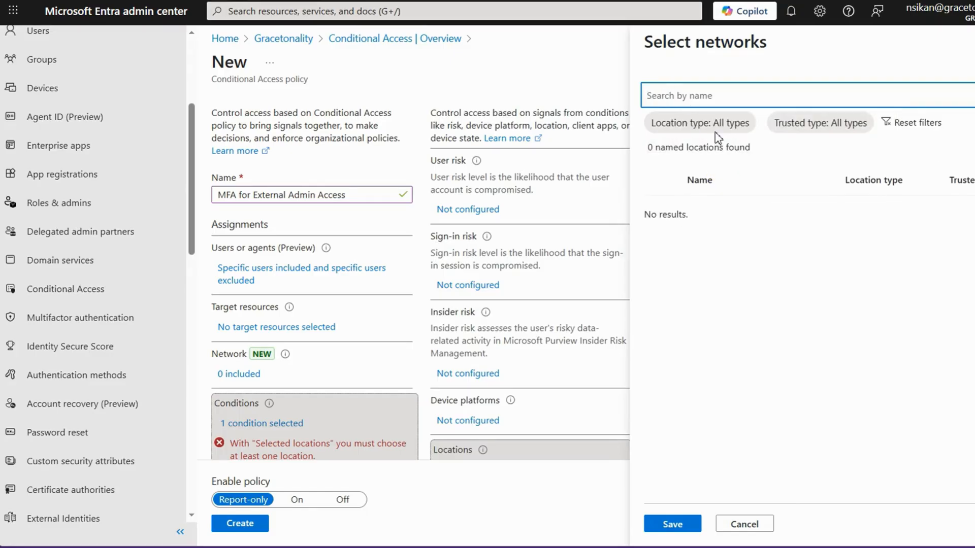
pyautogui.write('NIG')
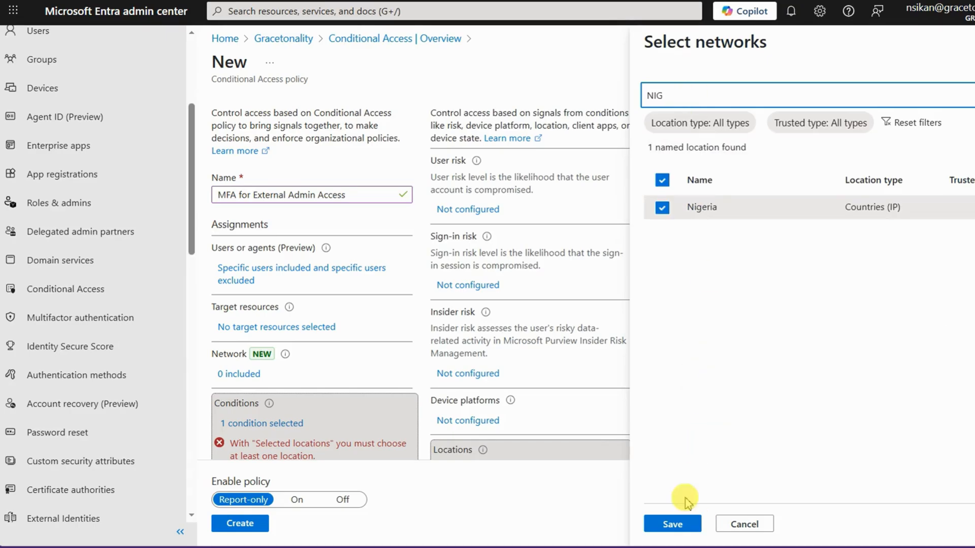
pyautogui.click(673, 523)
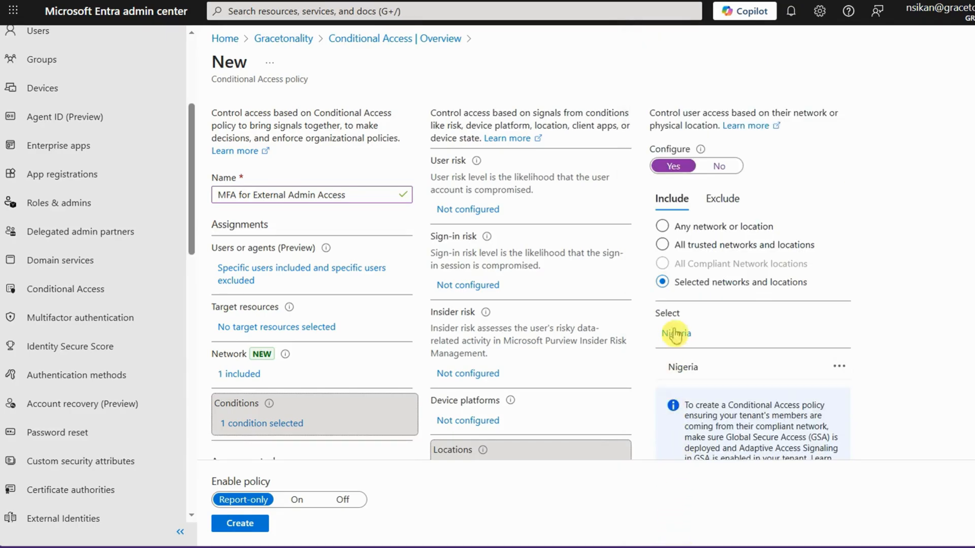
# Set the policy's Grant control to grant access and require multifactor authentication.
pyautogui.scroll(-3, 682, 360)
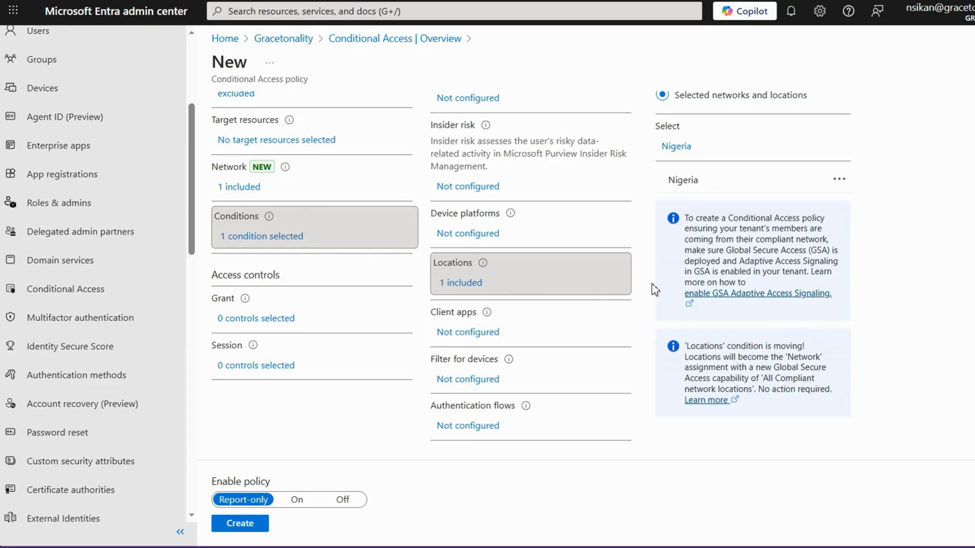
pyautogui.click(290, 392)
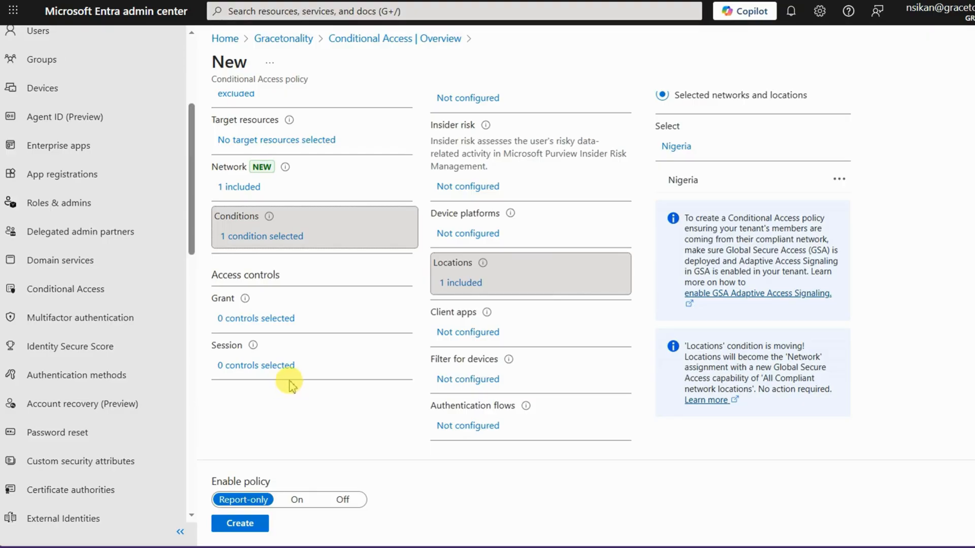
pyautogui.click(248, 320)
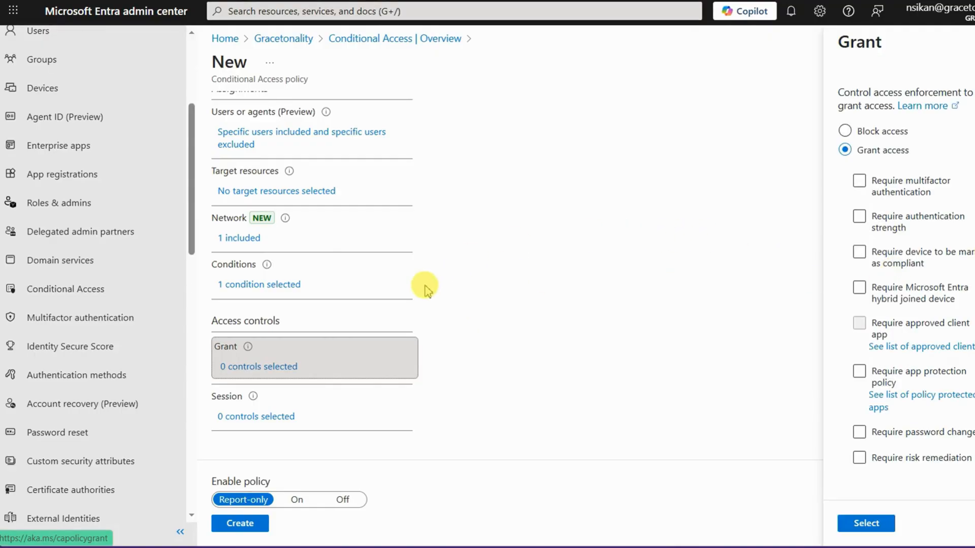
pyautogui.click(909, 285)
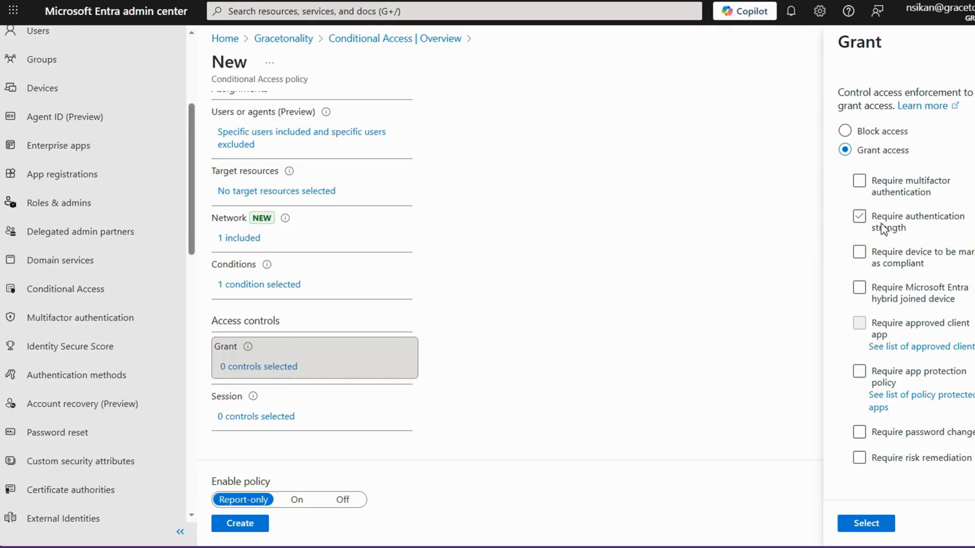
pyautogui.click(859, 182)
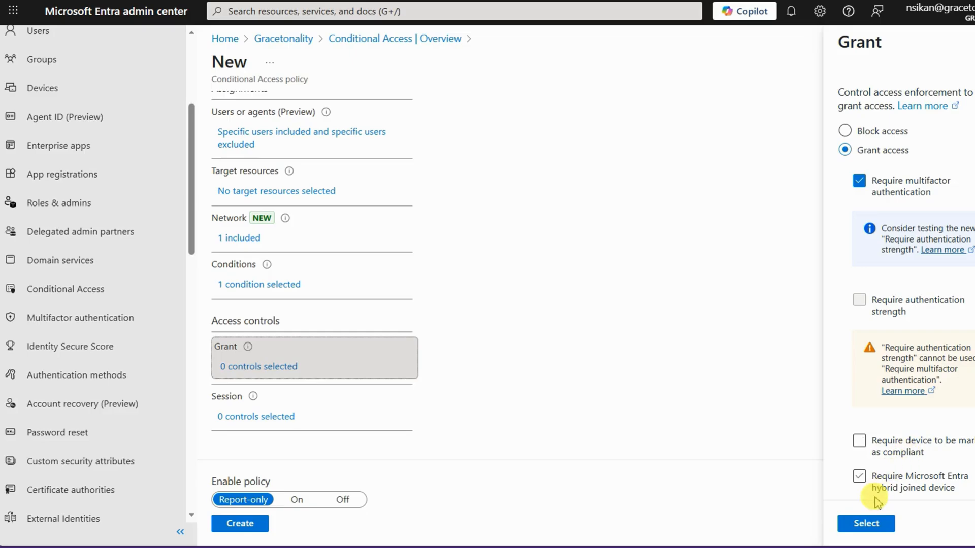
pyautogui.click(866, 523)
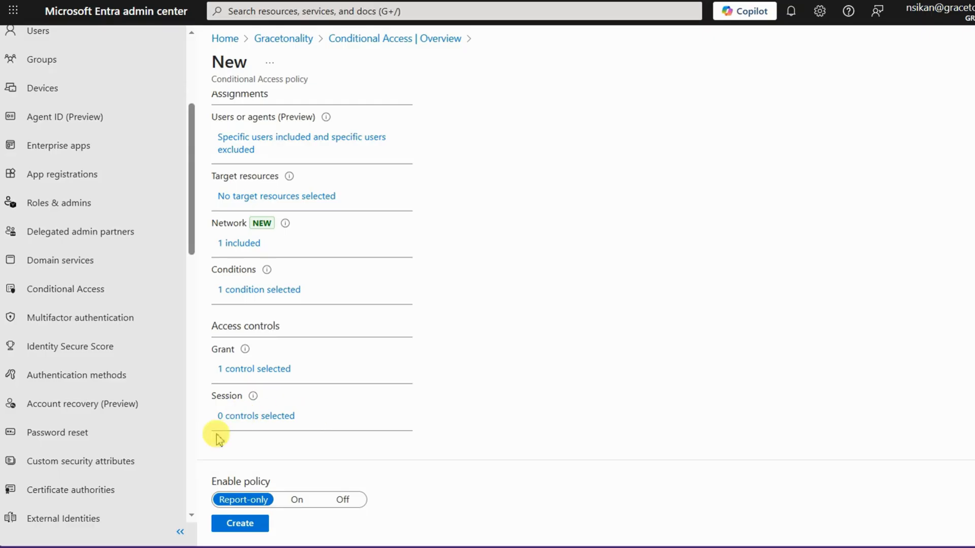
# Switch the policy's enable state to On and create the policy.
pyautogui.click(245, 499)
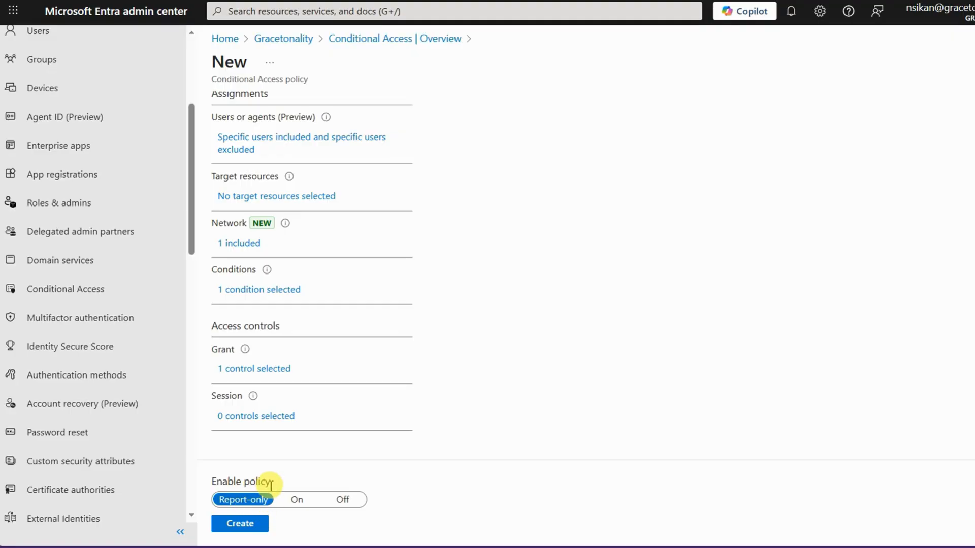
pyautogui.click(294, 499)
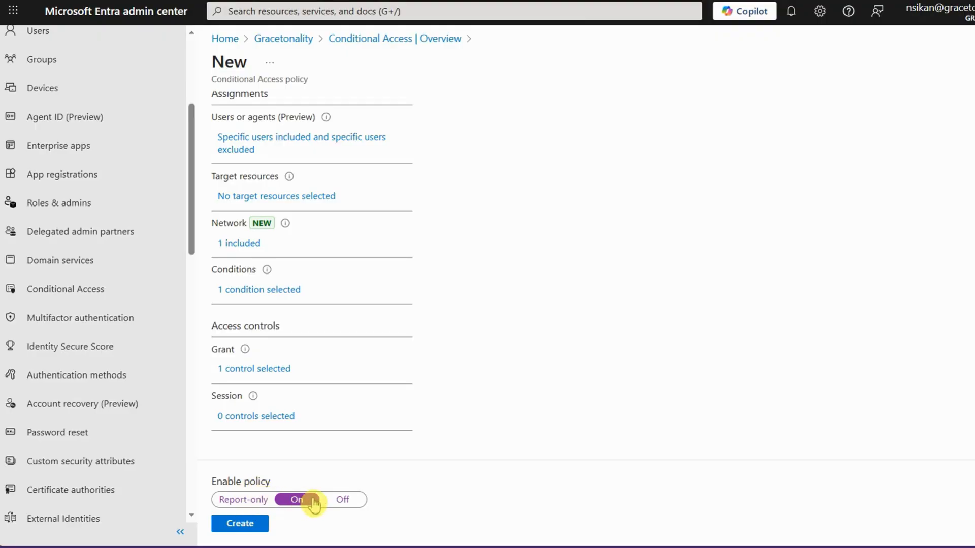
pyautogui.click(346, 505)
pyautogui.click(238, 524)
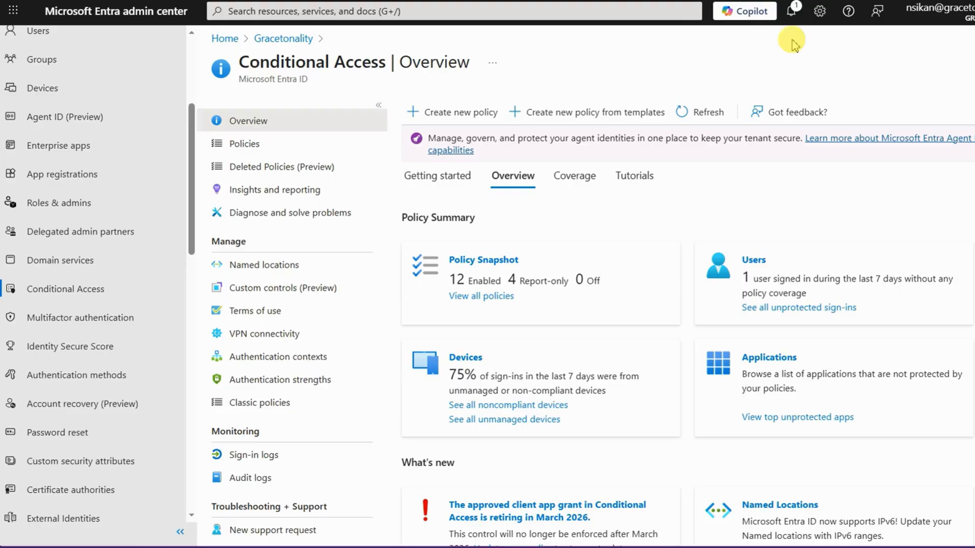
pyautogui.click(817, 54)
pyautogui.click(817, 50)
pyautogui.click(817, 48)
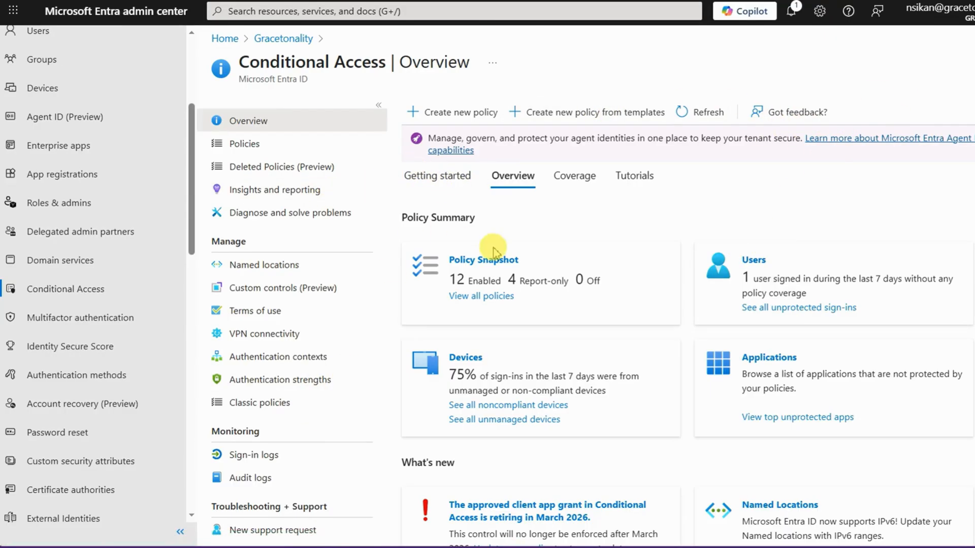
# Open the full Conditional Access policy list and check the state and creation date of MFA for External Admin Access.
pyautogui.click(465, 273)
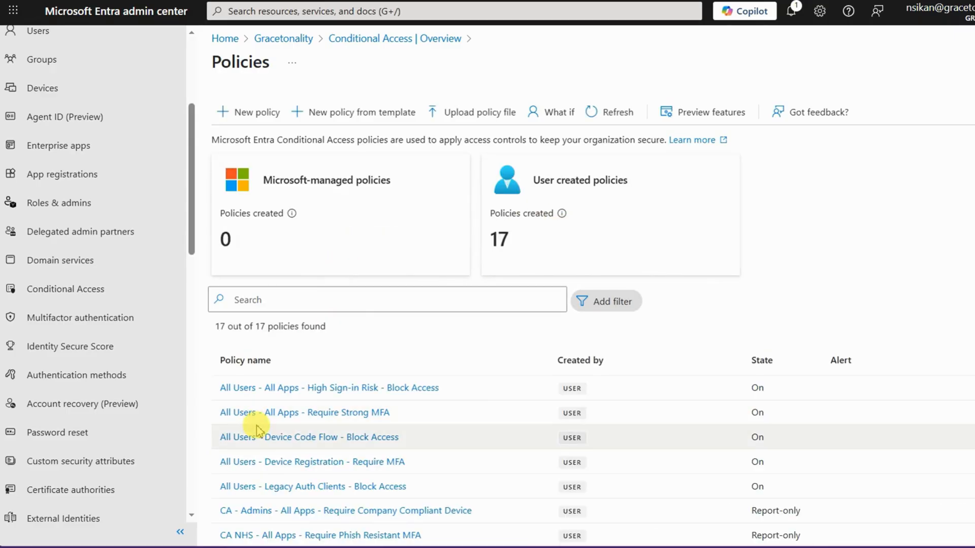
pyautogui.scroll(-1, 274, 424)
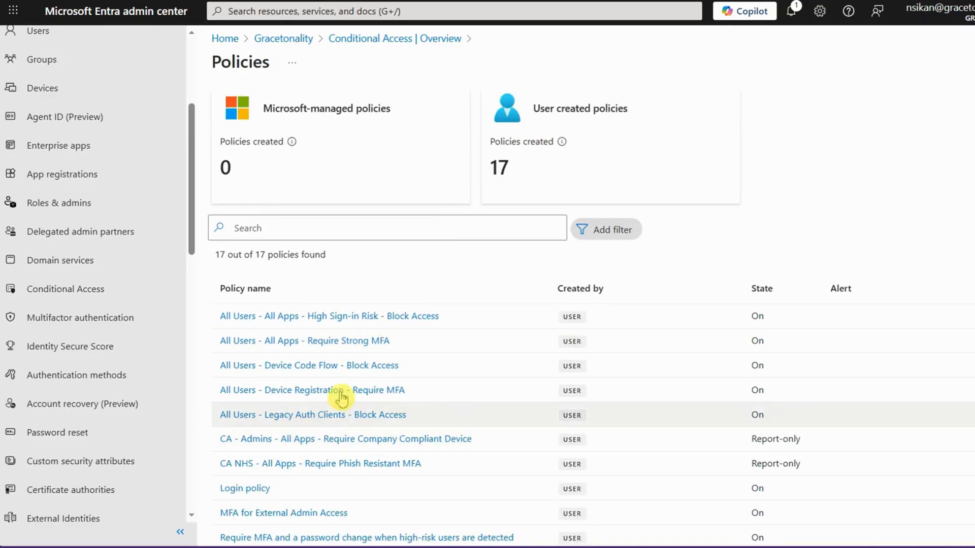
pyautogui.scroll(-1, 318, 437)
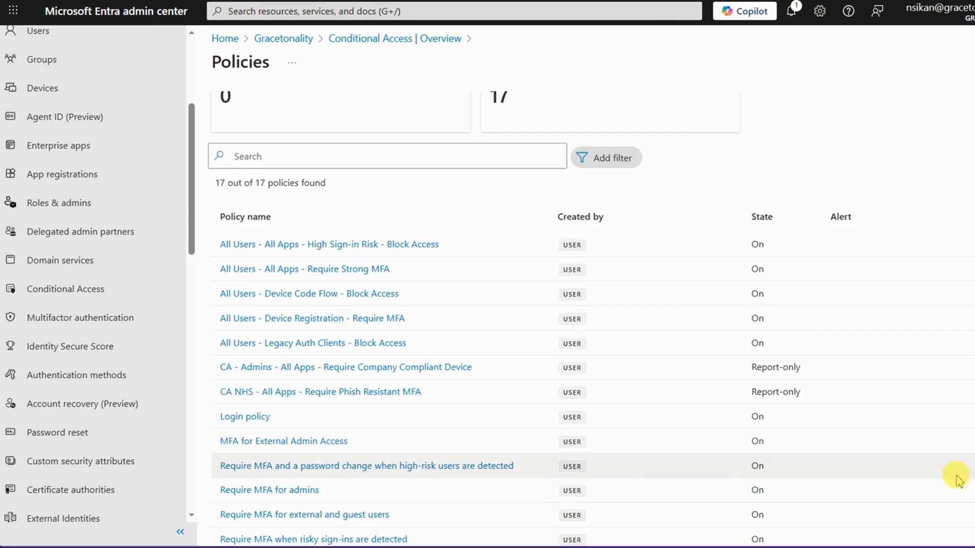
pyautogui.scroll(-2, 660, 500)
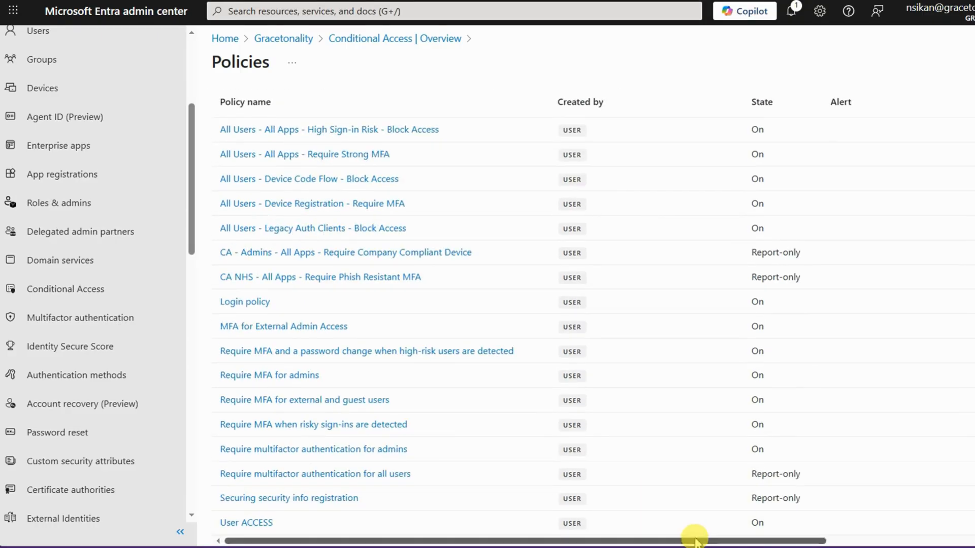
pyautogui.moveTo(692, 537); pyautogui.dragTo(818, 534)
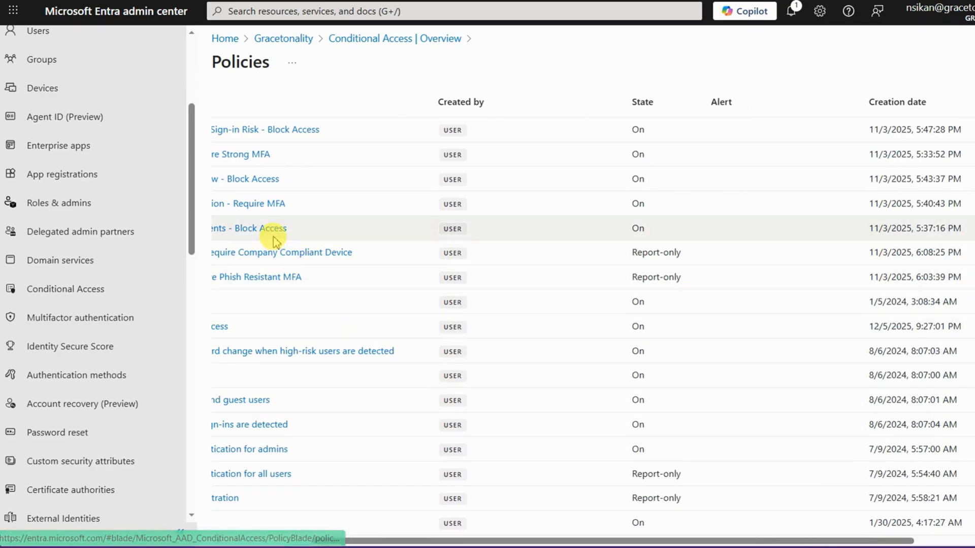